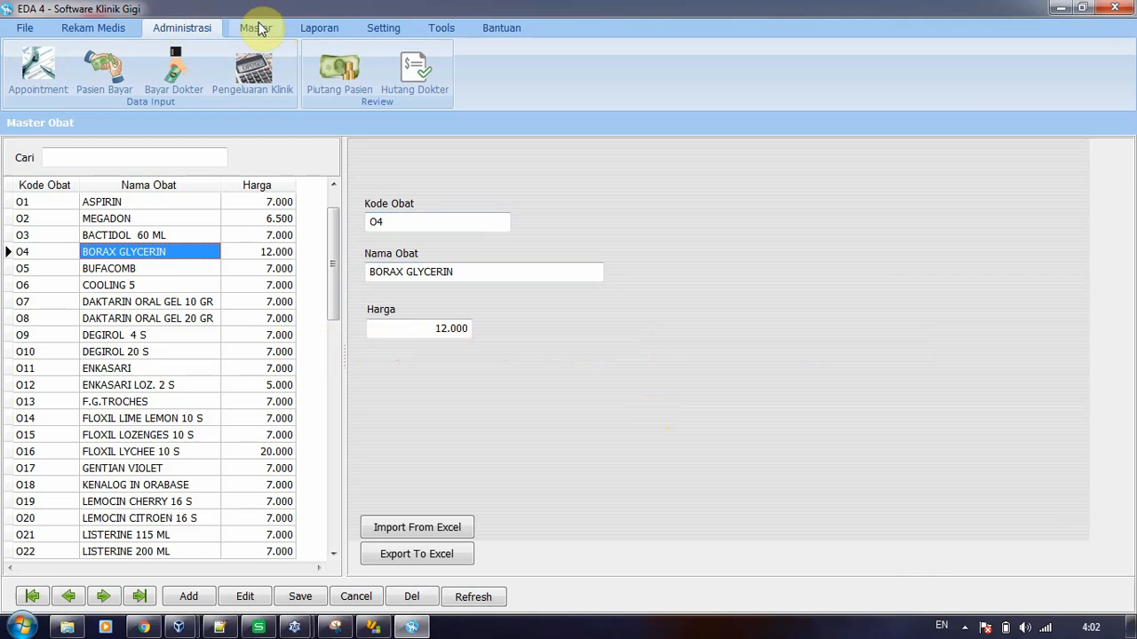
# Open the employee master data and add a new record with the dentist's name, prefixed with "drg.", as Nama Pegawai
pyautogui.click(258, 29)
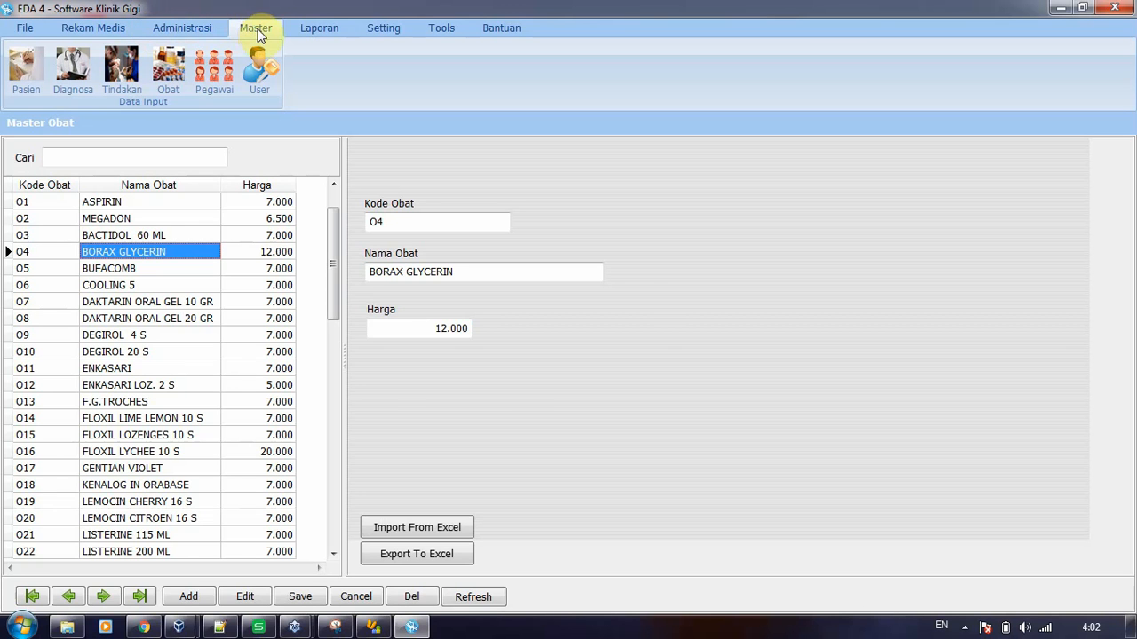
pyautogui.click(211, 77)
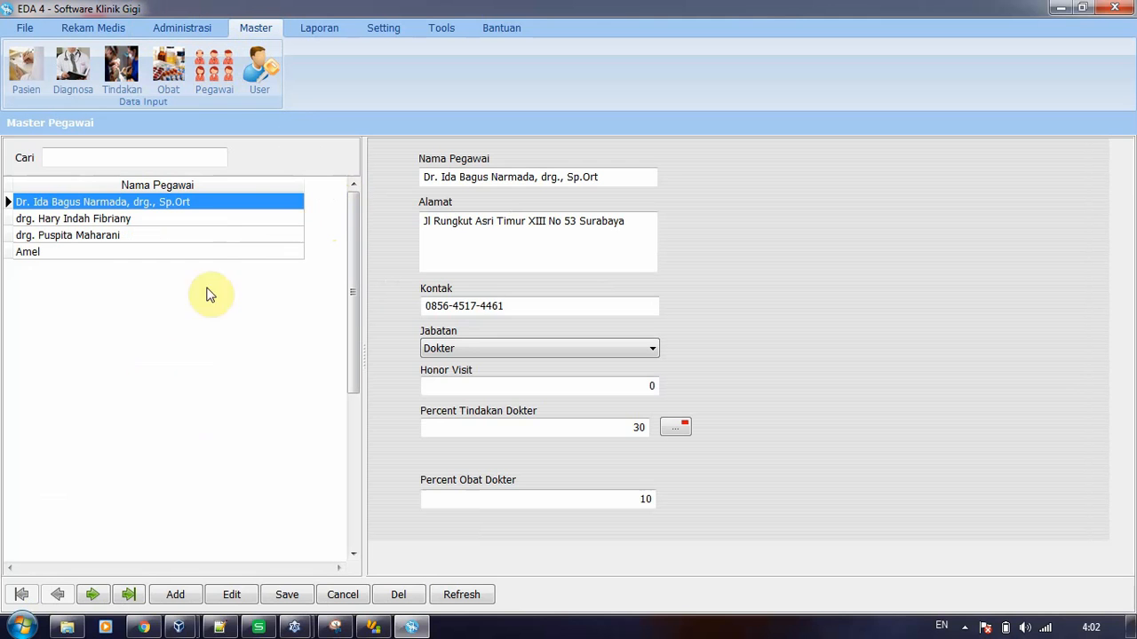
pyautogui.click(176, 595)
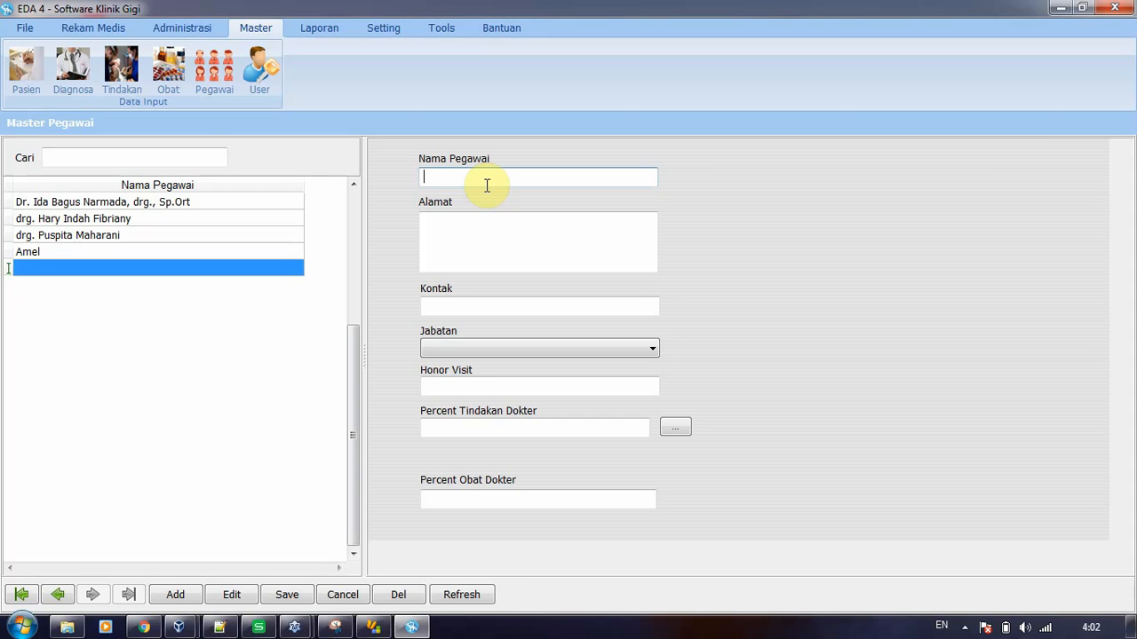
pyautogui.write('b')
pyautogui.press('BackSpace')
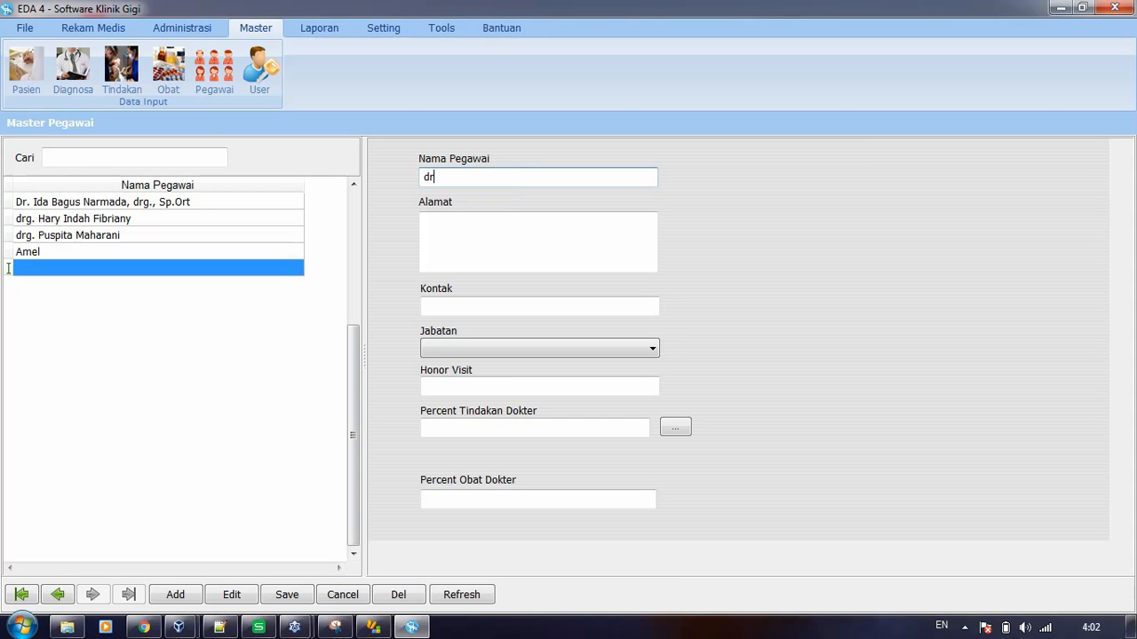
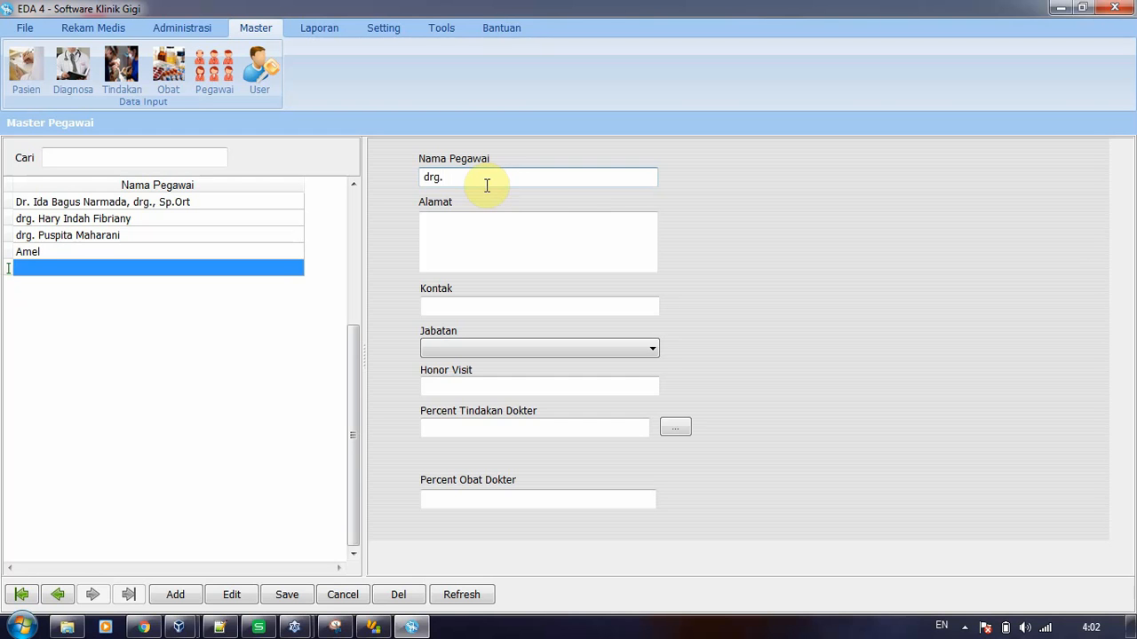
# Fill in the new dentist's address and contact number
pyautogui.click(469, 239)
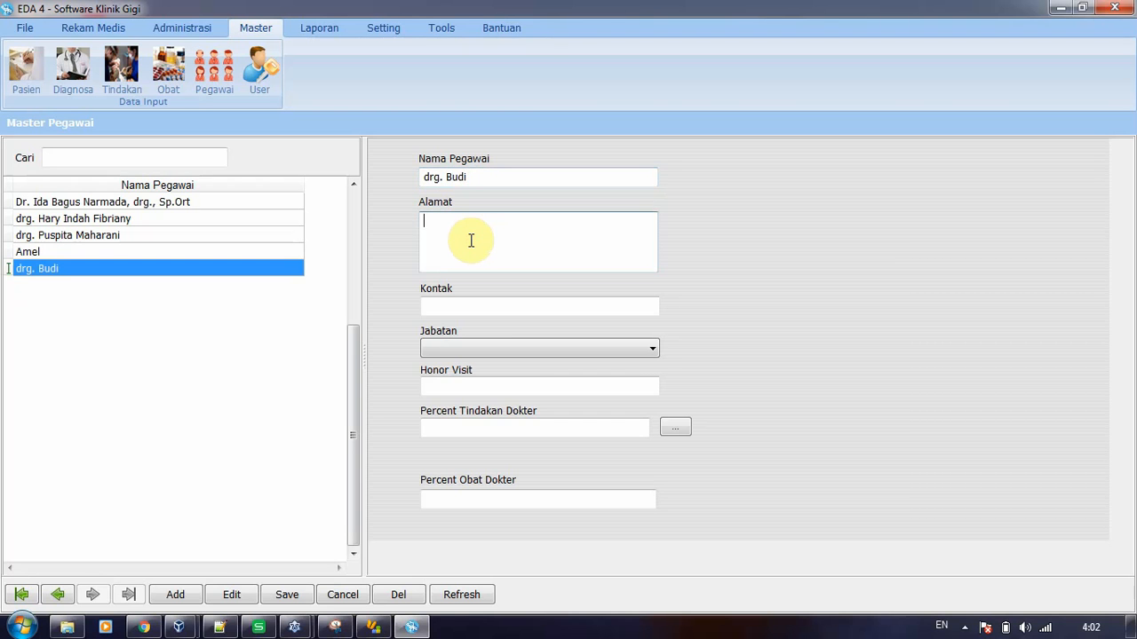
pyautogui.write('Jak')
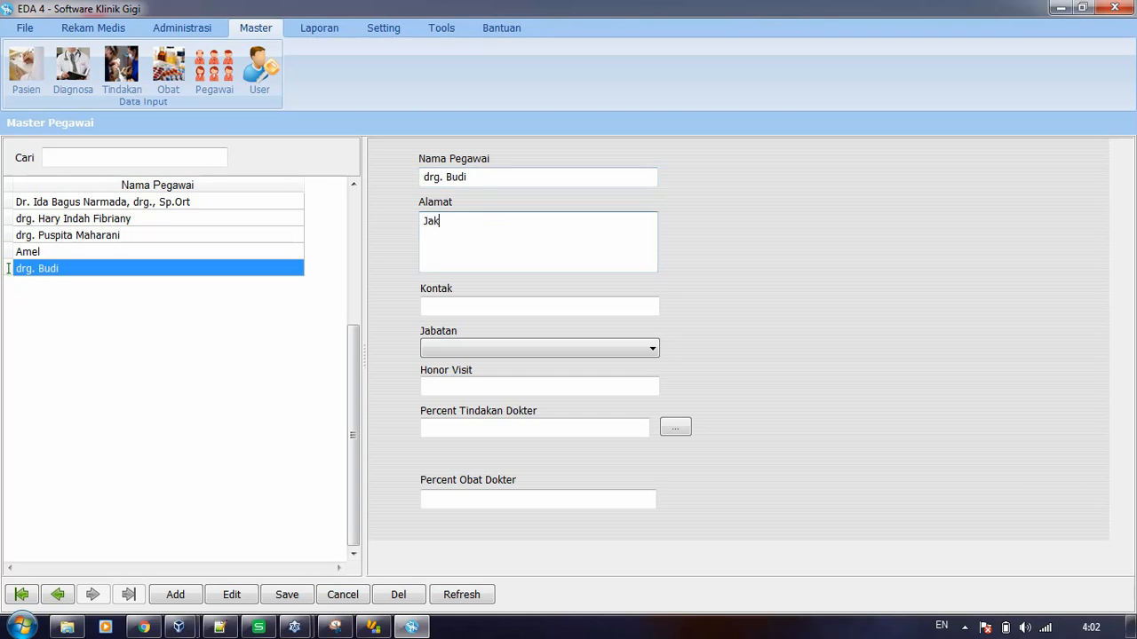
pyautogui.write('arta')
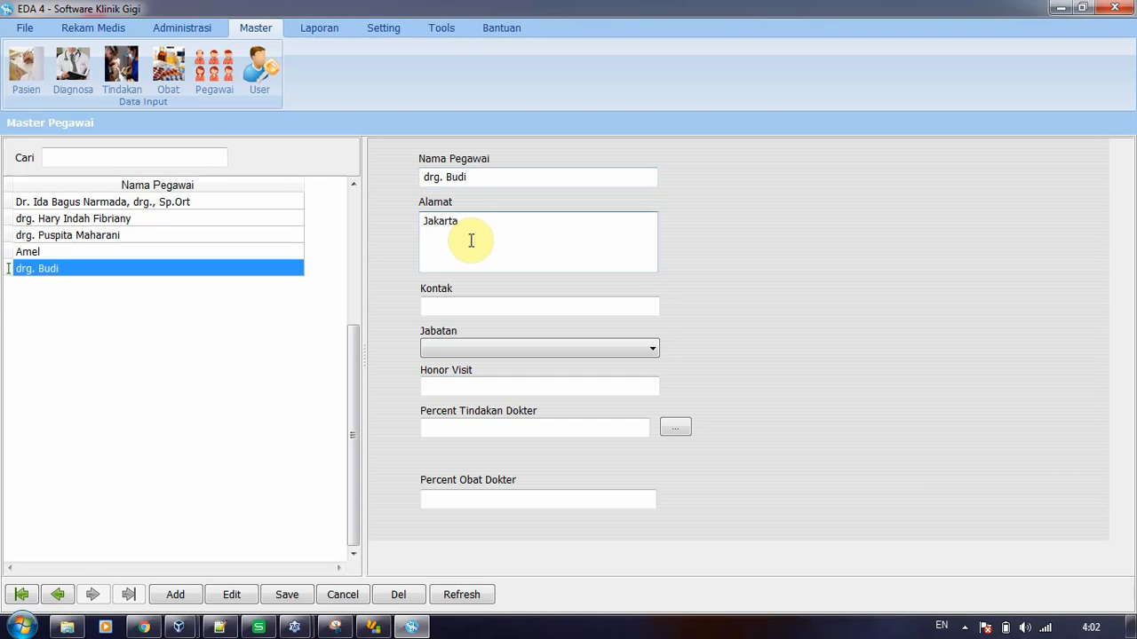
pyautogui.press('Return')
pyautogui.click(452, 302)
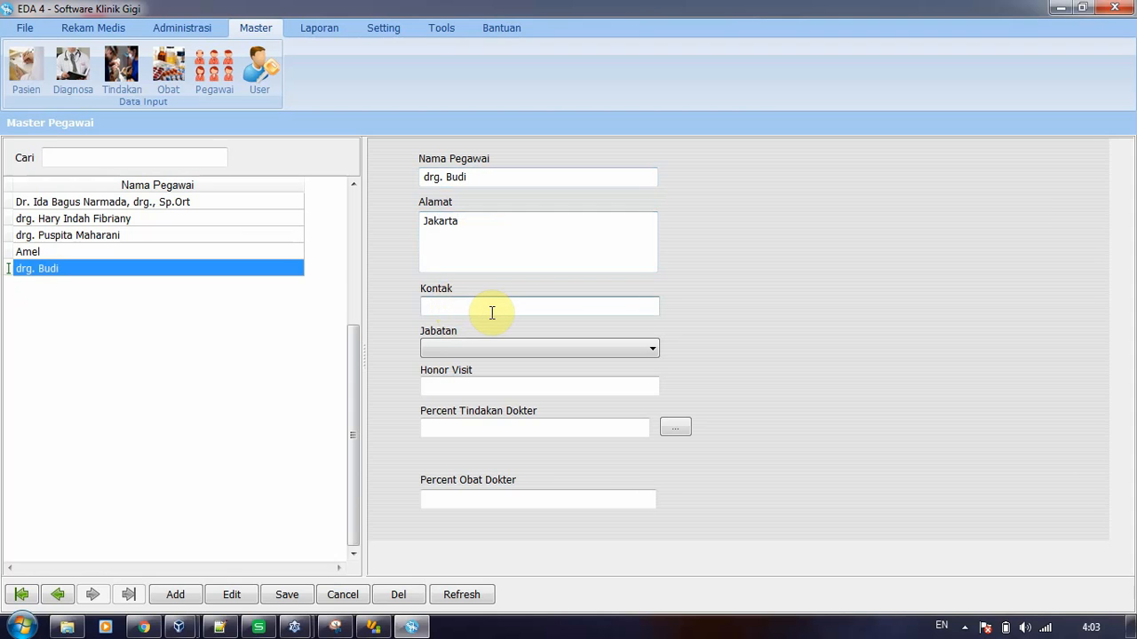
pyautogui.write('0')
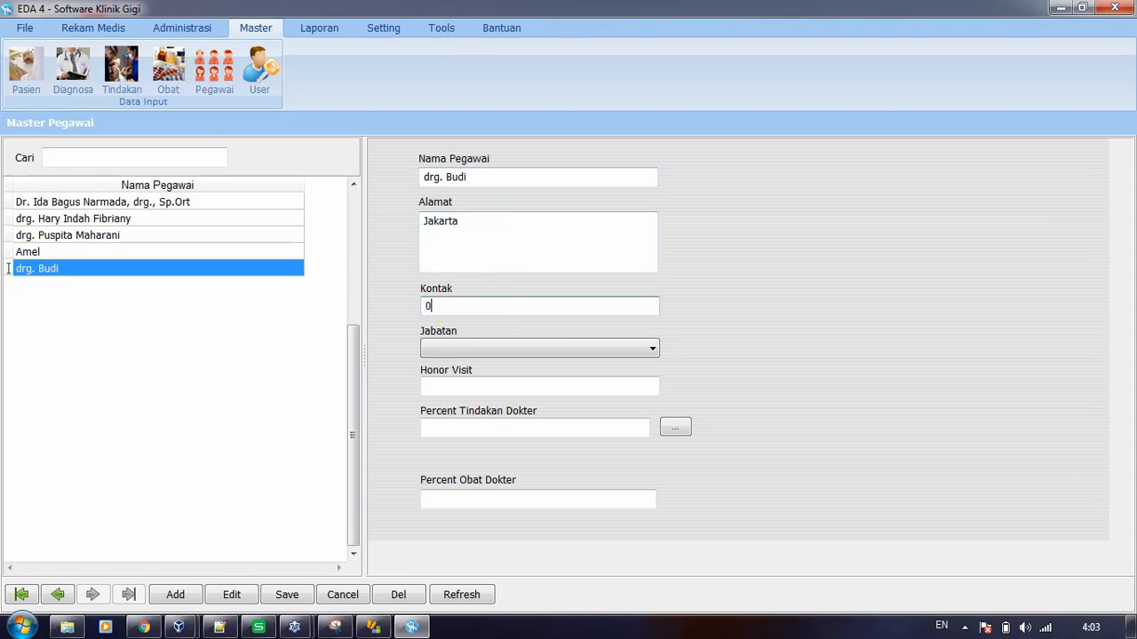
pyautogui.write('89-999-000')
# Set the new employee's Jabatan to Dokter, Honor Visit to 5000 and Percent Tindakan Dokter to 30
pyautogui.click(487, 349)
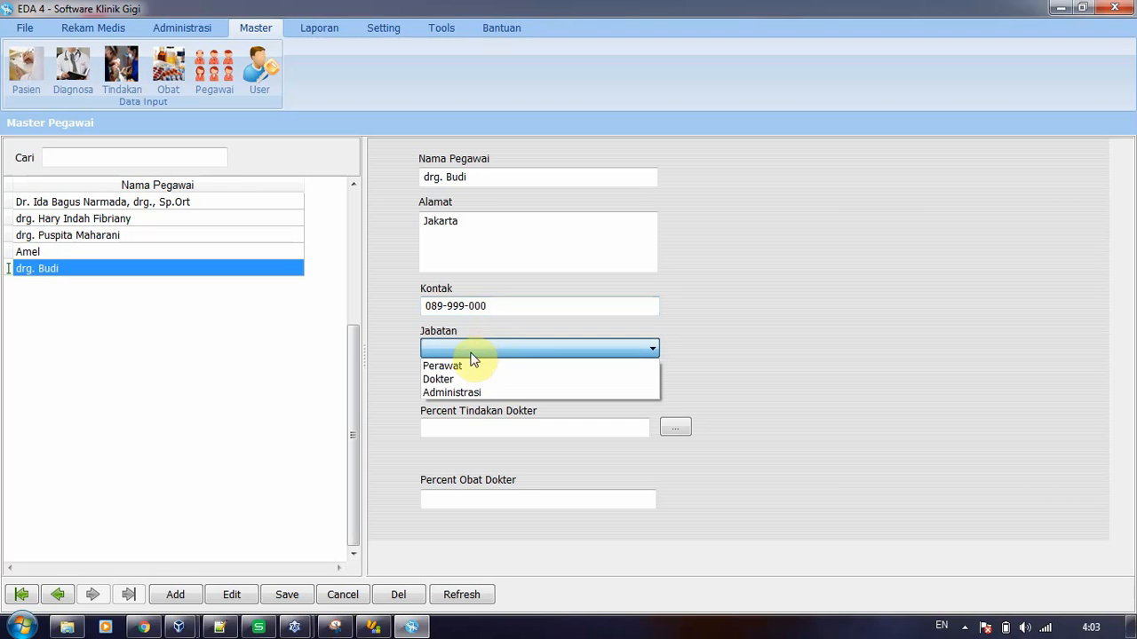
pyautogui.click(454, 383)
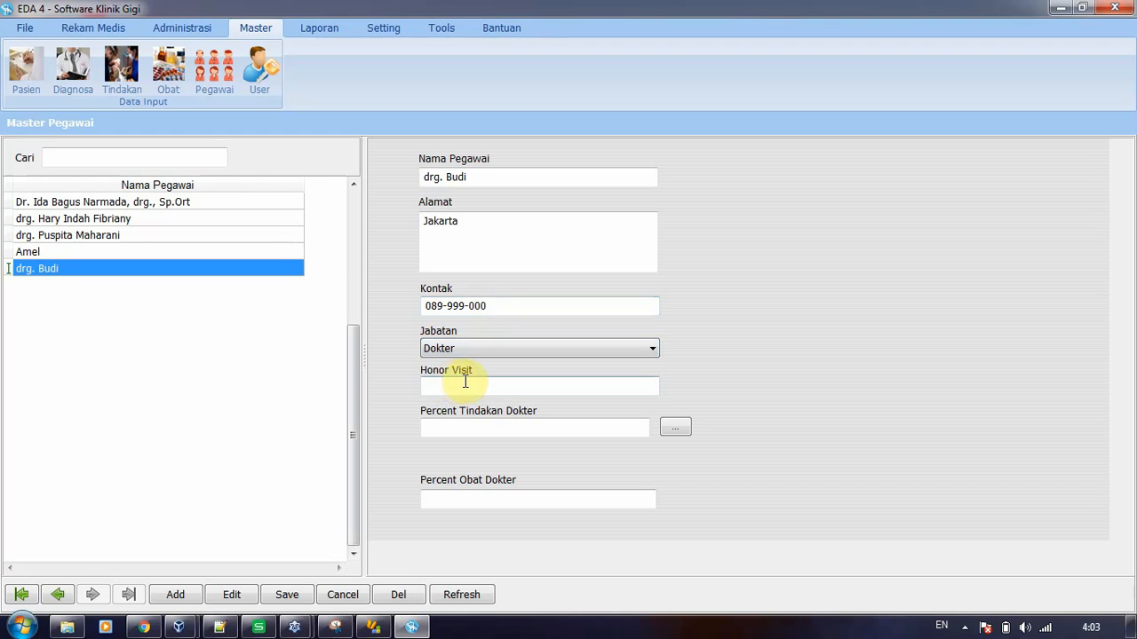
pyautogui.click(448, 387)
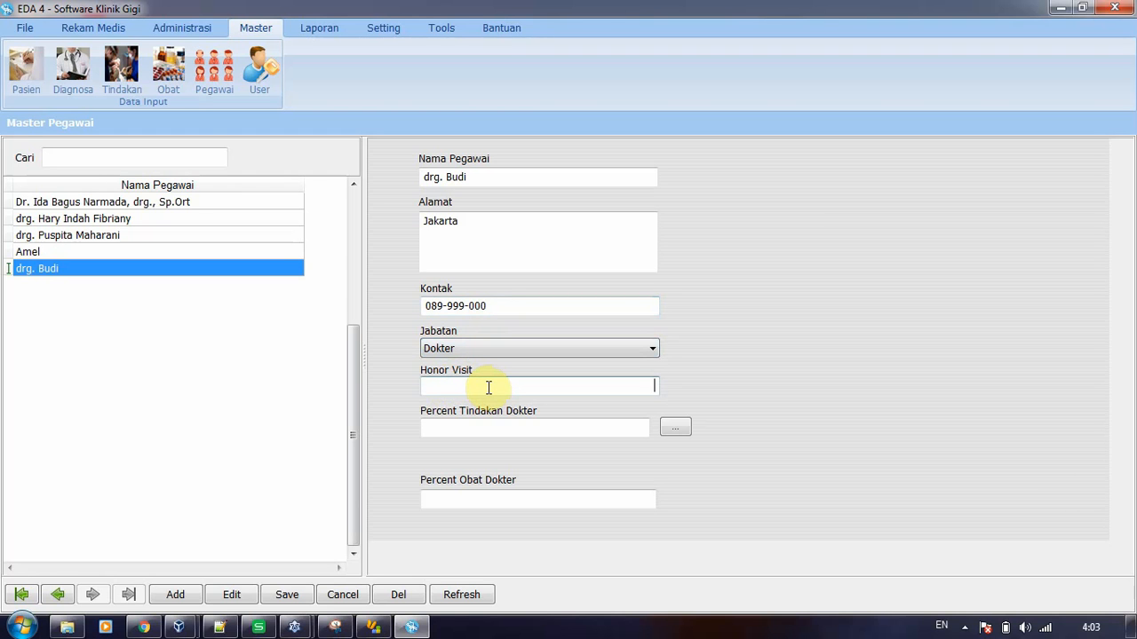
pyautogui.write('5000')
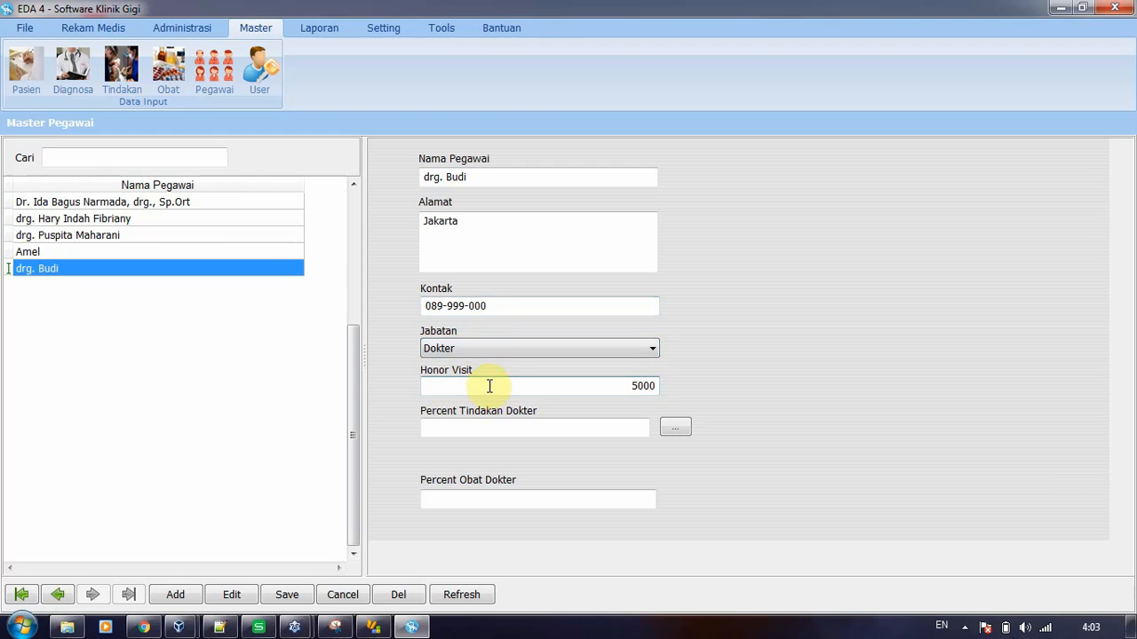
pyautogui.click(505, 429)
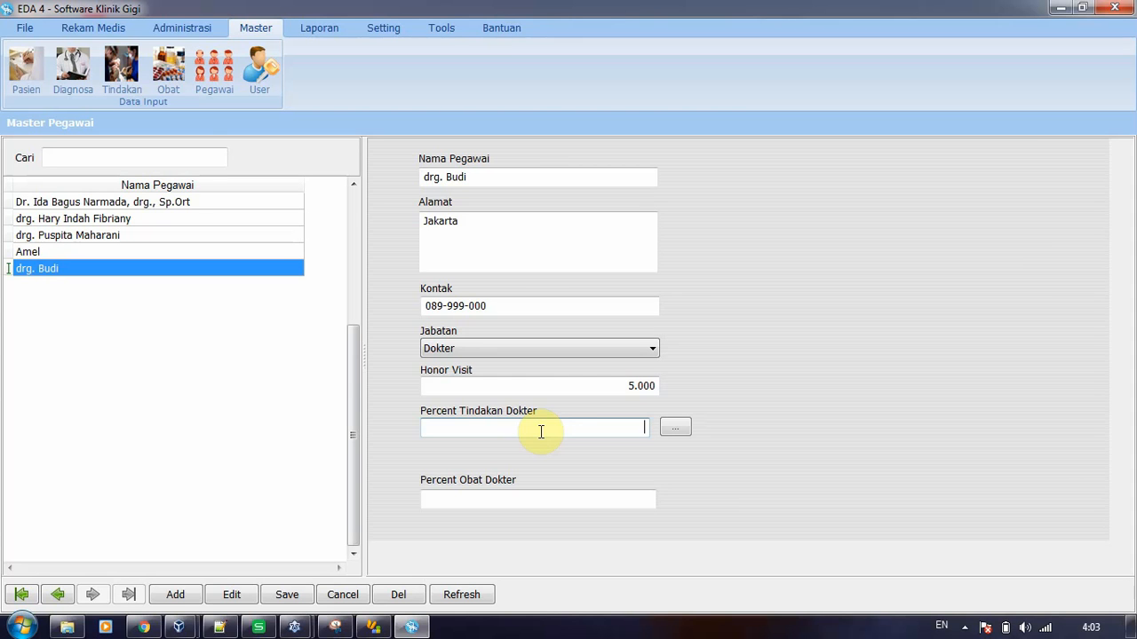
pyautogui.write('30')
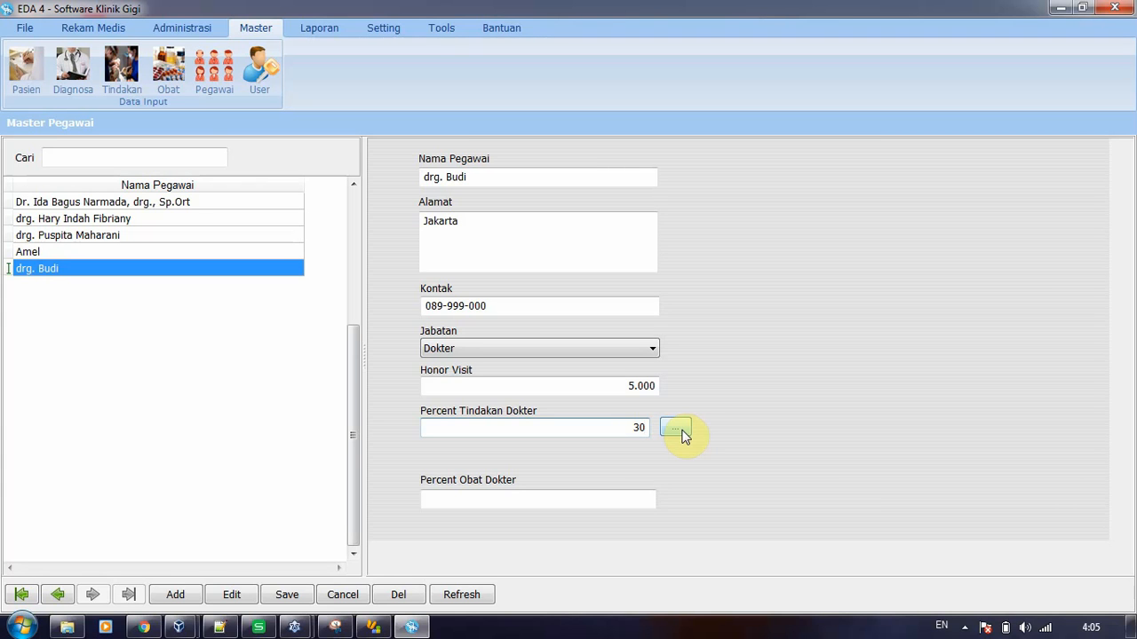
# Add the Bone Graft treatment to the new dentist's special percentages (Persentasi Khusus)
pyautogui.click(676, 430)
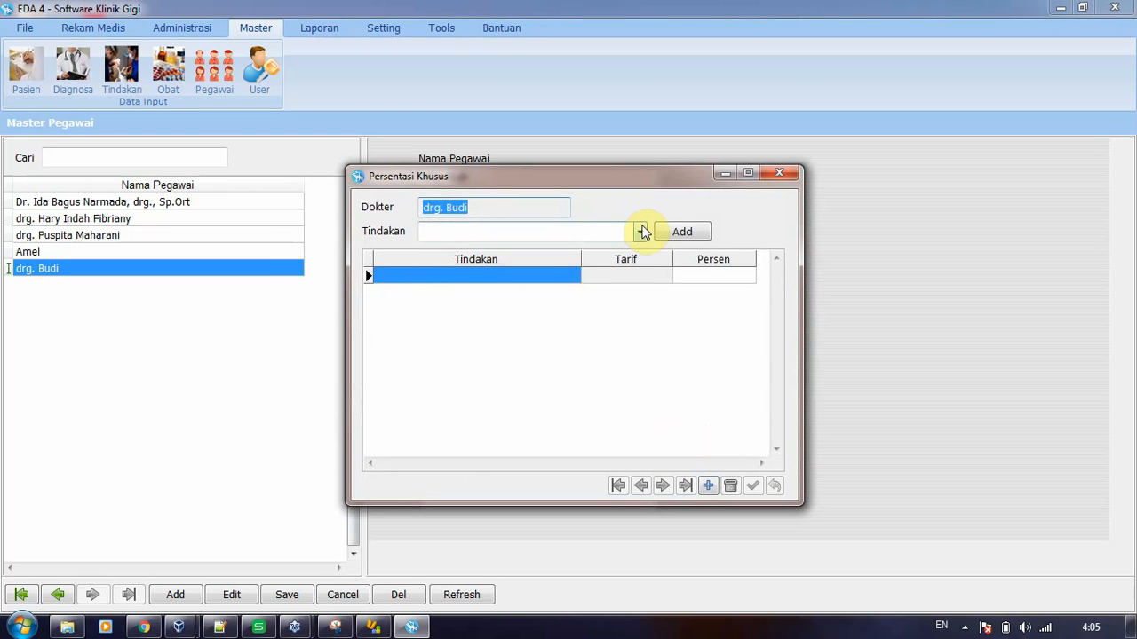
pyautogui.click(641, 232)
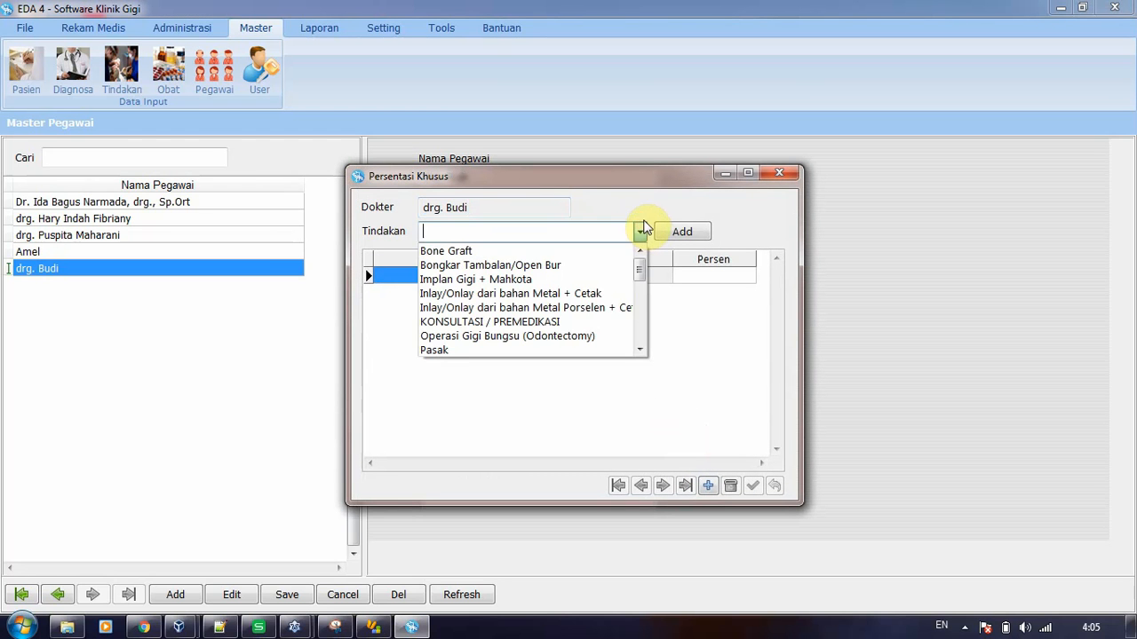
pyautogui.click(468, 253)
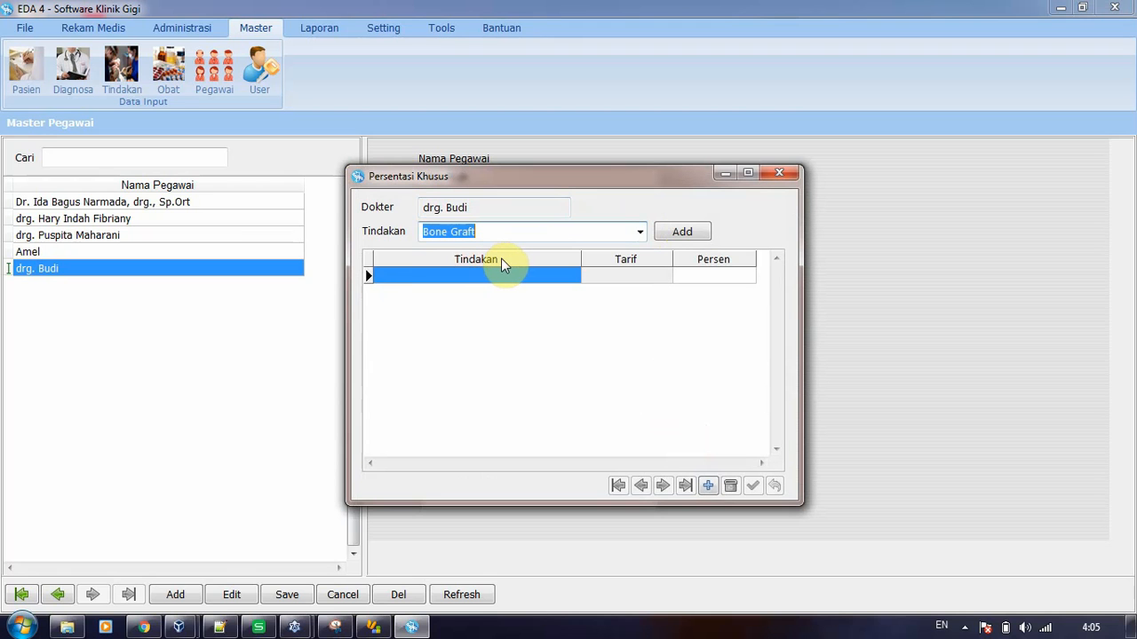
pyautogui.click(679, 231)
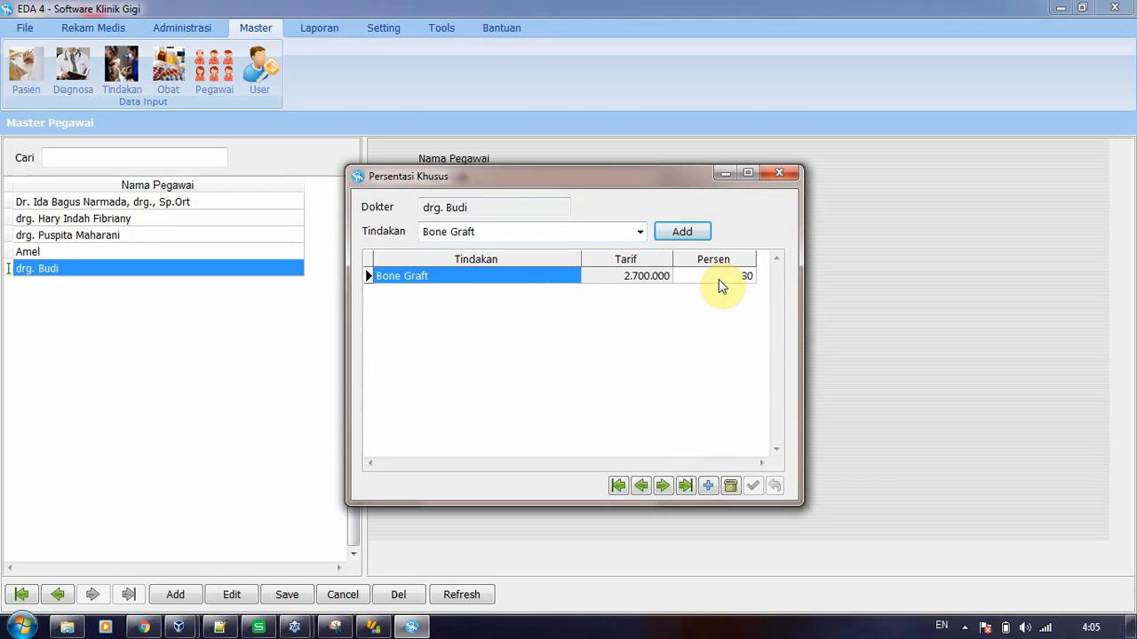
# Set the Bone Graft percentage to 40, save it and close the special percentages
pyautogui.moveTo(613, 180); pyautogui.dragTo(656, 179)
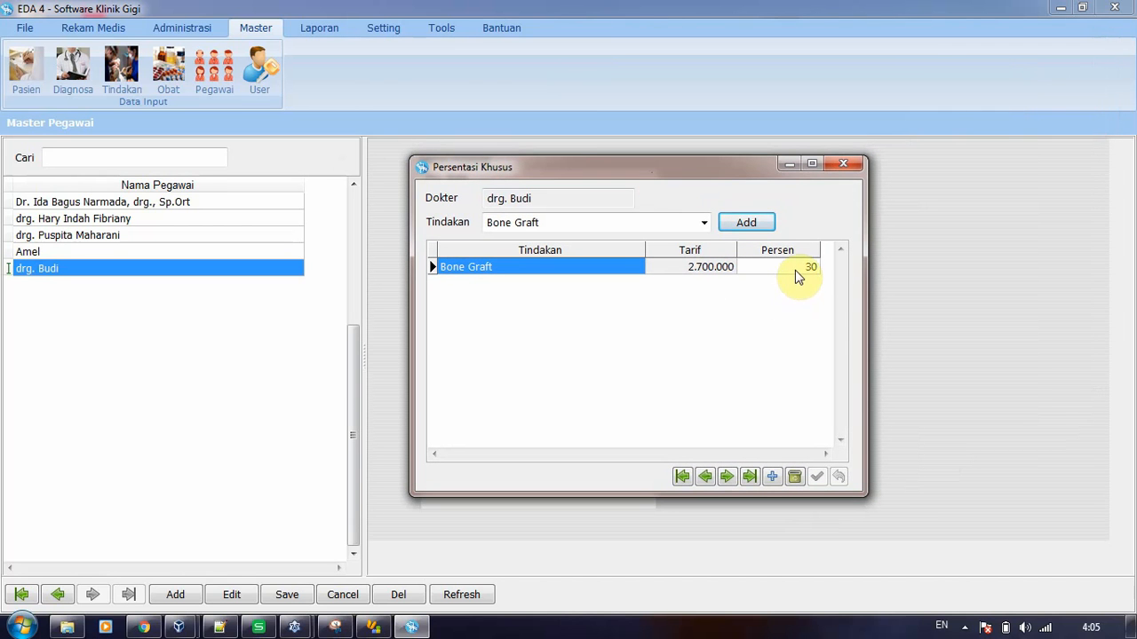
pyautogui.click(787, 270)
pyautogui.click(788, 270)
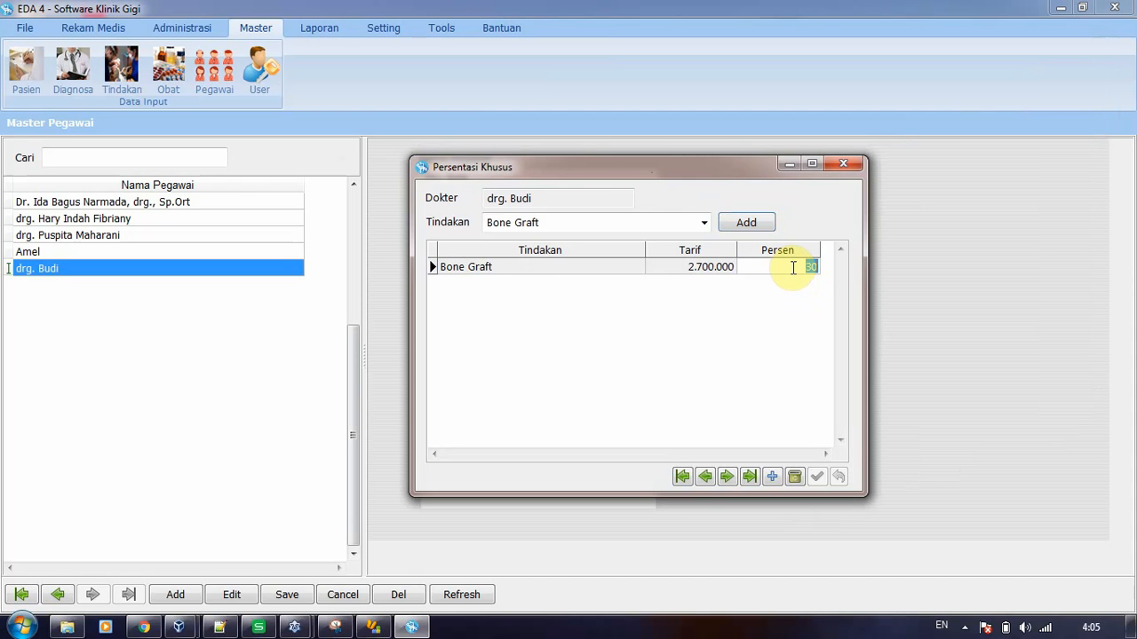
pyautogui.press('BackSpace')
pyautogui.write('40')
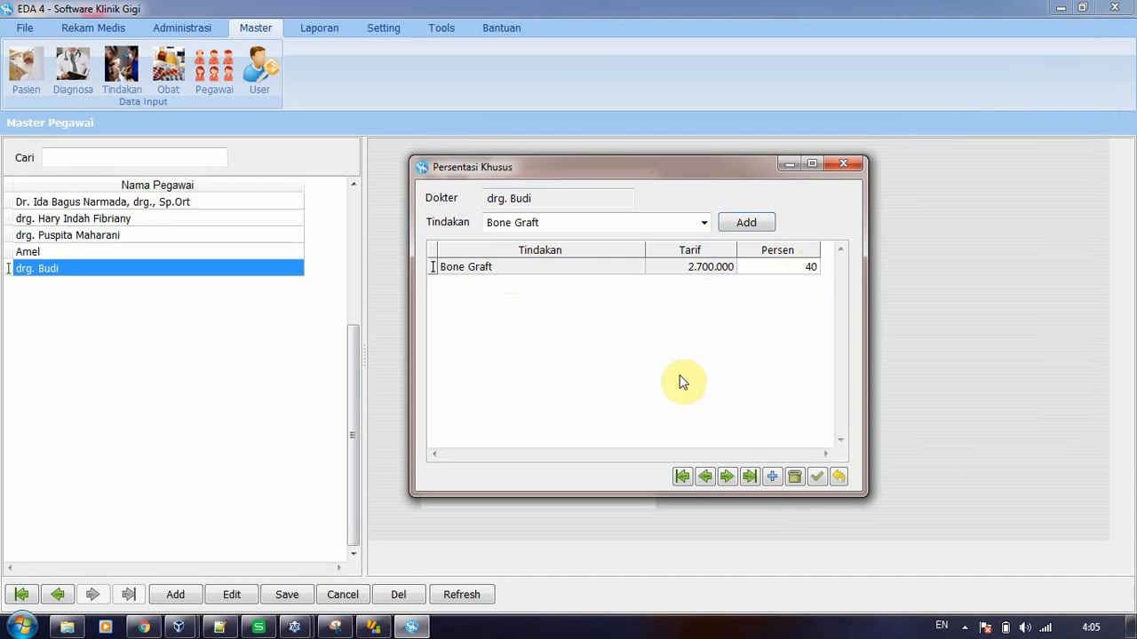
pyautogui.click(817, 475)
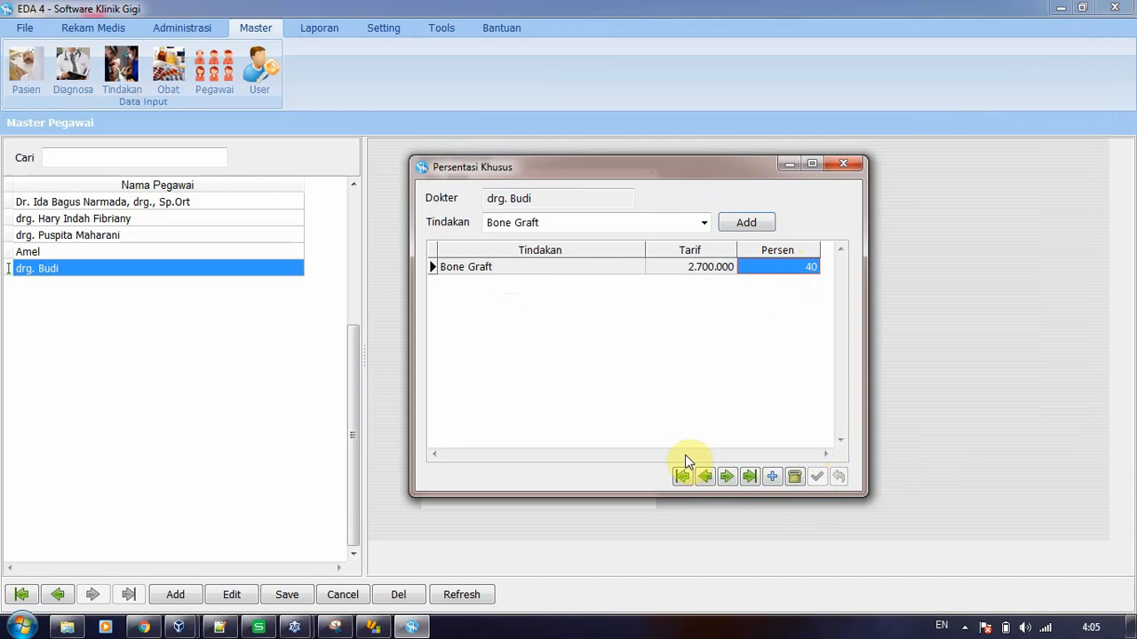
pyautogui.click(840, 164)
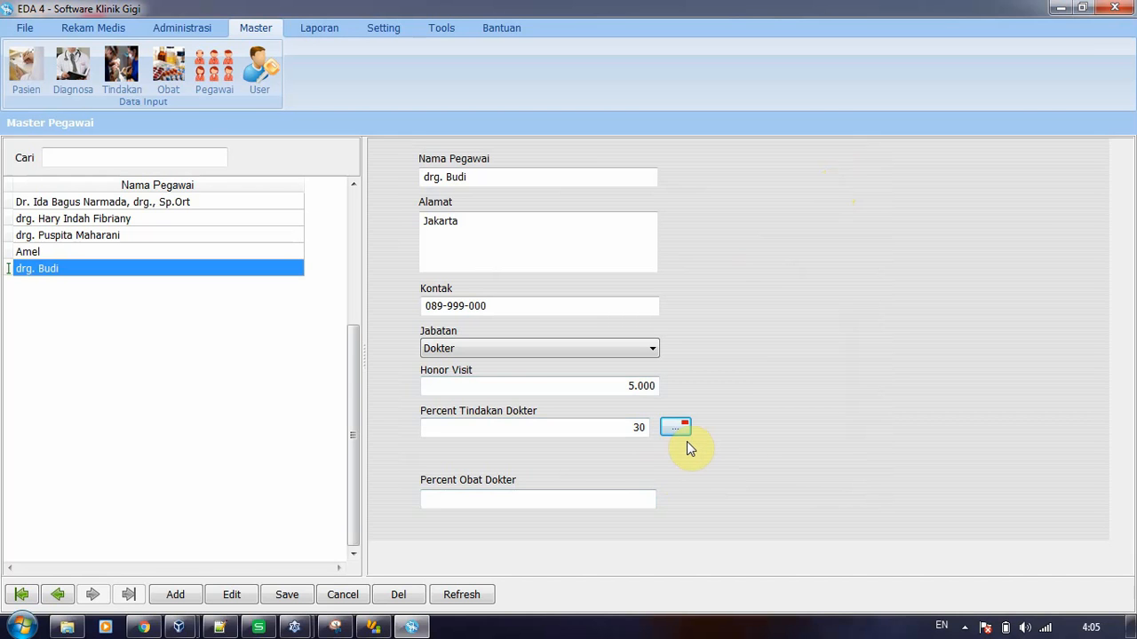
# Set Percent Obat Dokter to 10 and save the new employee record
pyautogui.click(534, 501)
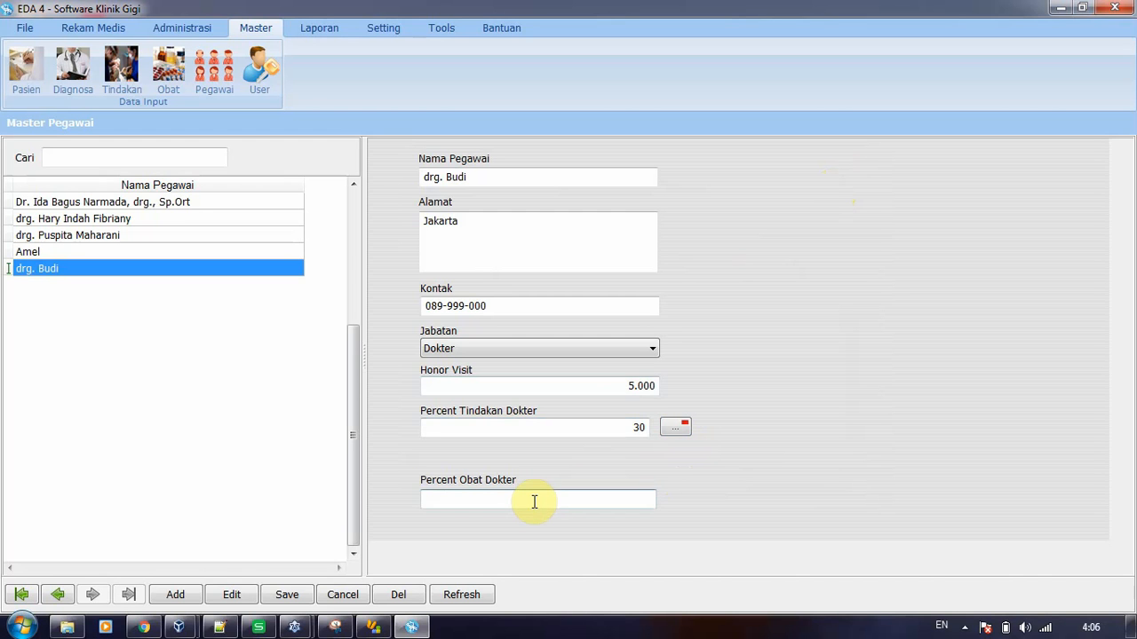
pyautogui.write('10')
pyautogui.click(296, 599)
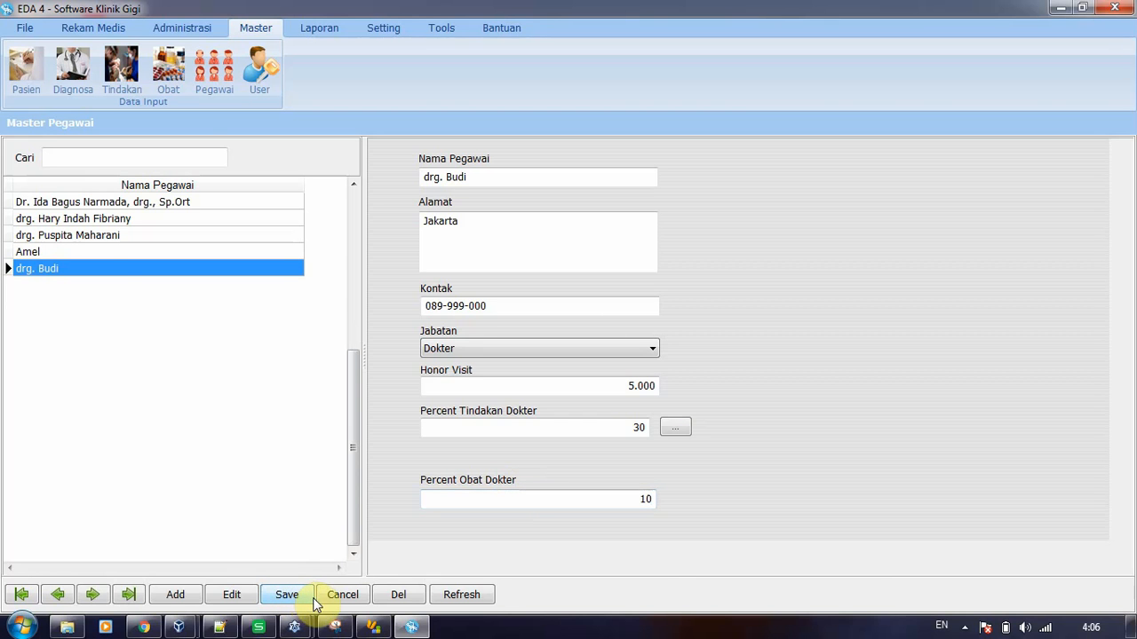
# Compare the administrative employee's record with a doctor's record and check the available Jabatan options
pyautogui.click(51, 251)
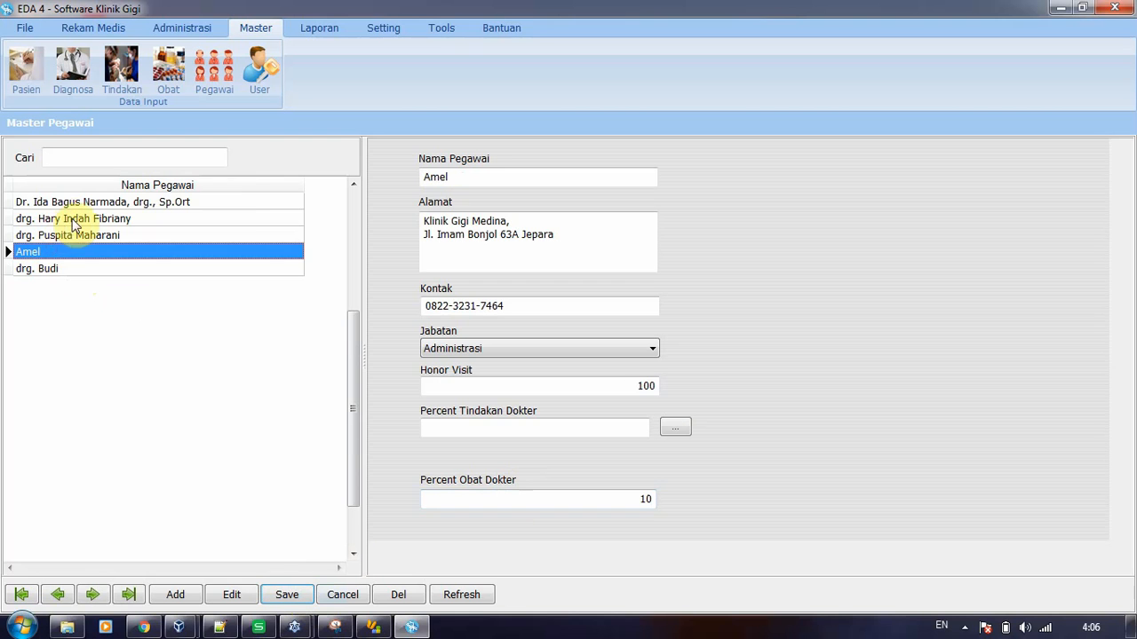
pyautogui.click(78, 204)
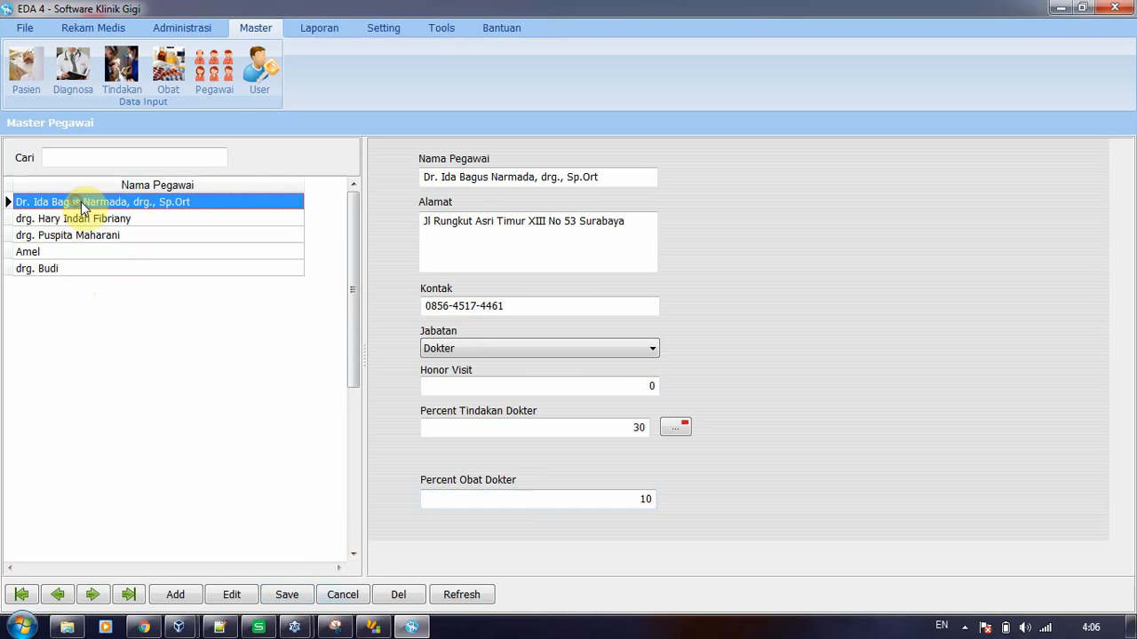
pyautogui.click(55, 253)
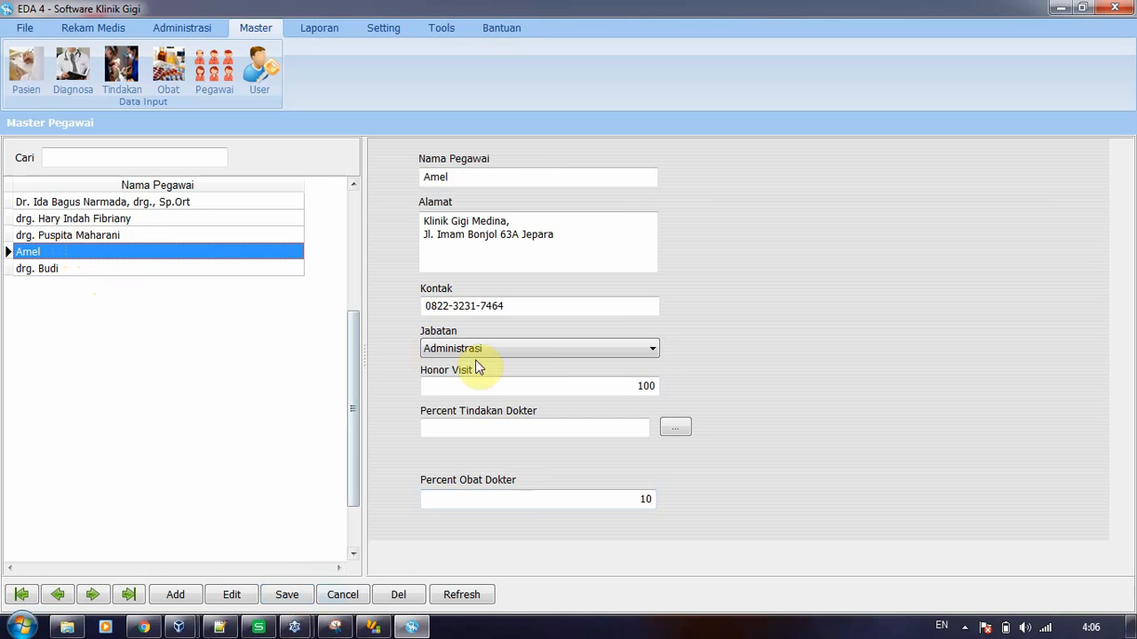
pyautogui.click(506, 348)
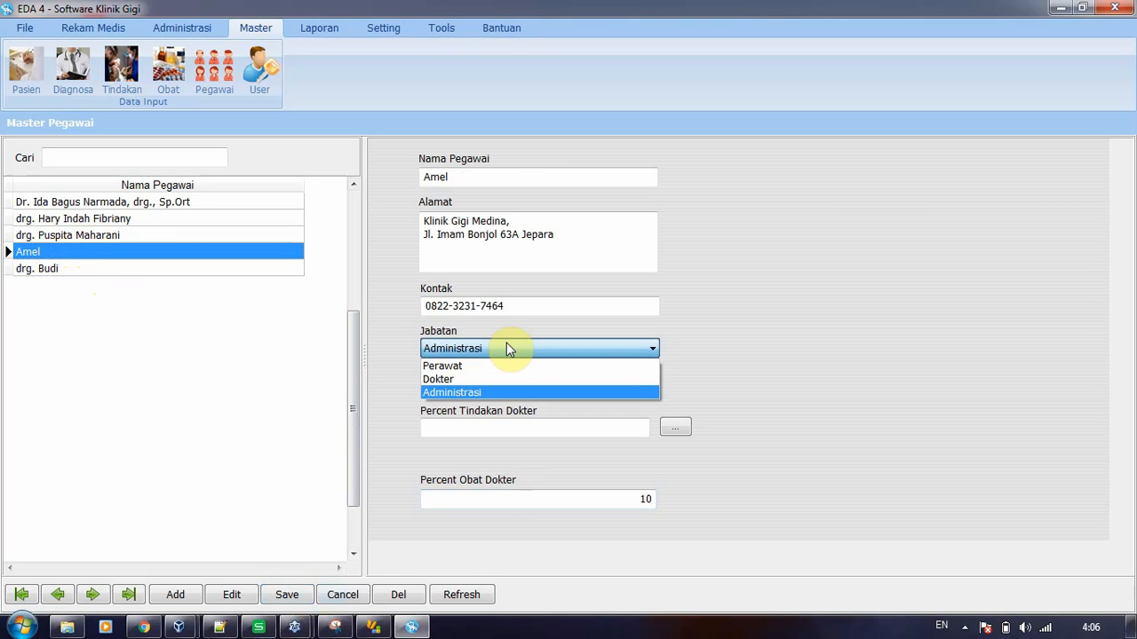
pyautogui.click(506, 348)
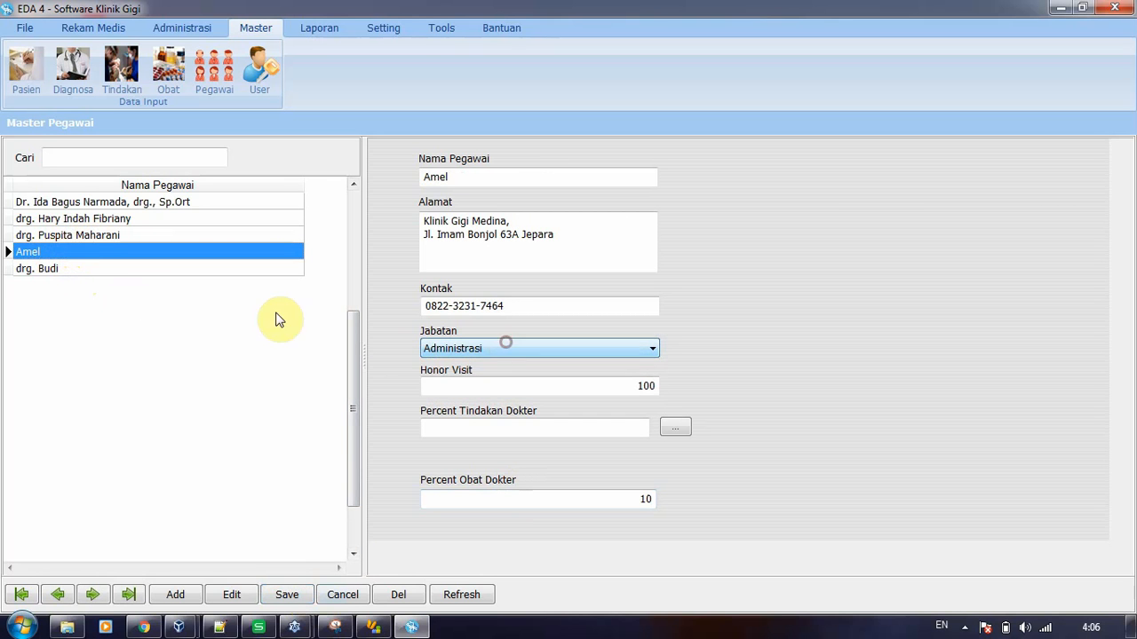
# Edit the newly added dentist's record to append the surname to Nama Pegawai, and save the change
pyautogui.click(89, 271)
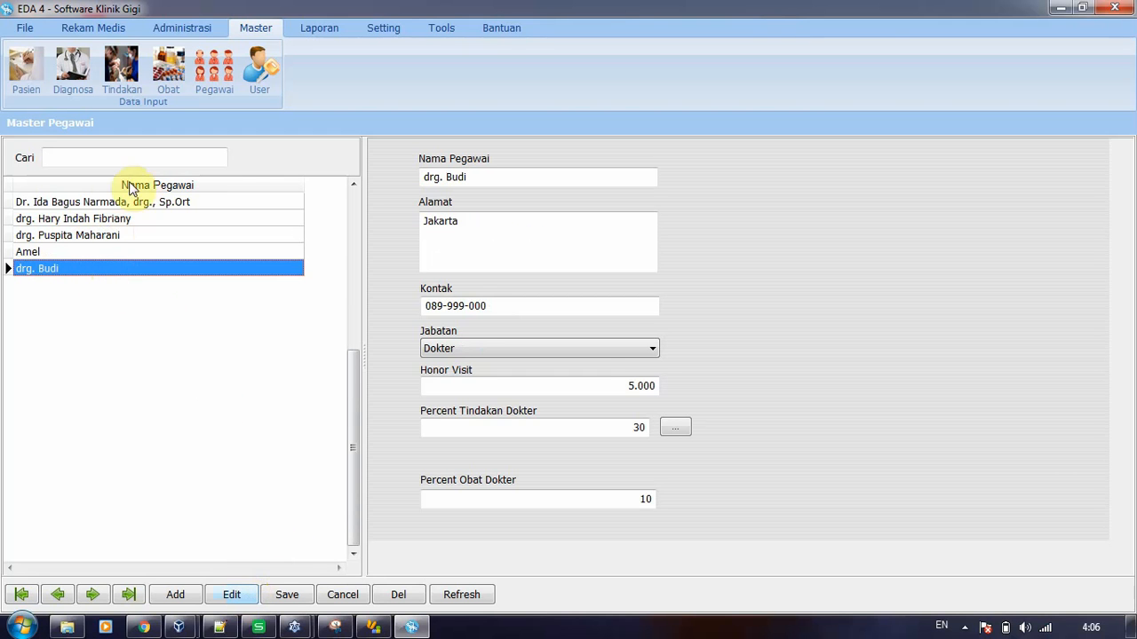
pyautogui.click(77, 219)
pyautogui.click(76, 269)
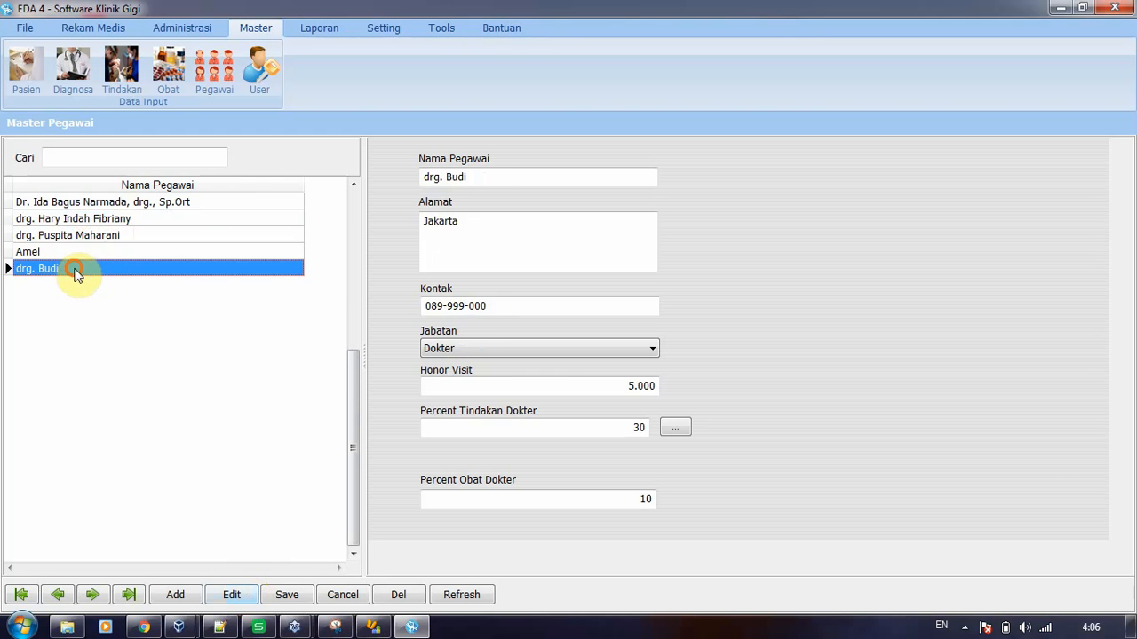
pyautogui.click(231, 594)
pyautogui.click(484, 178)
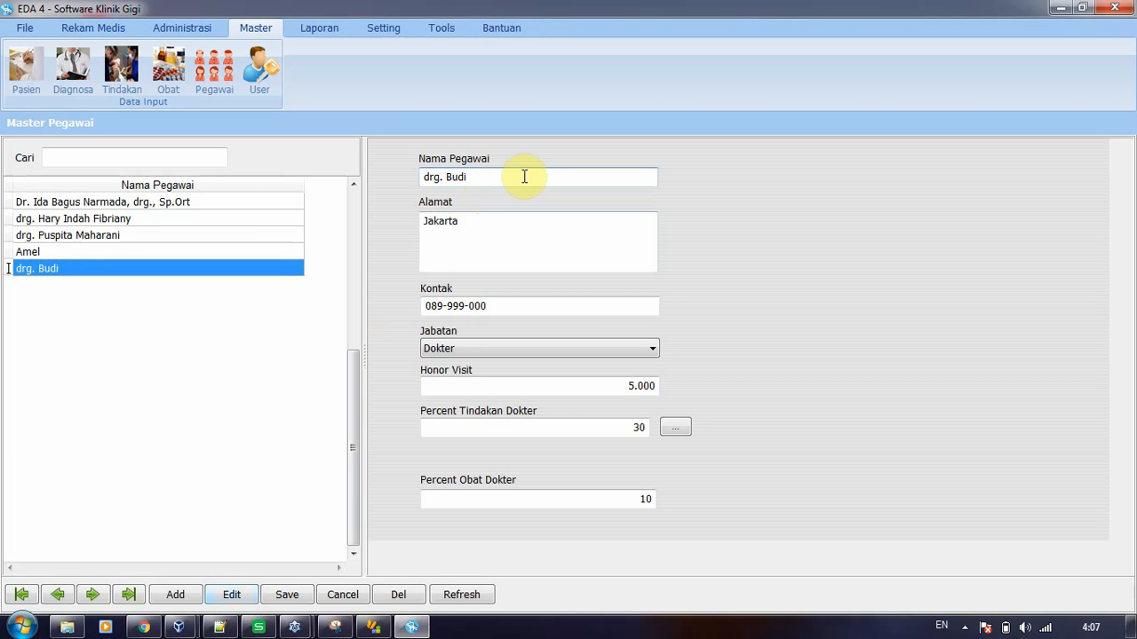
pyautogui.click(288, 597)
# Delete the newly added dentist's record from the employee list
pyautogui.click(64, 235)
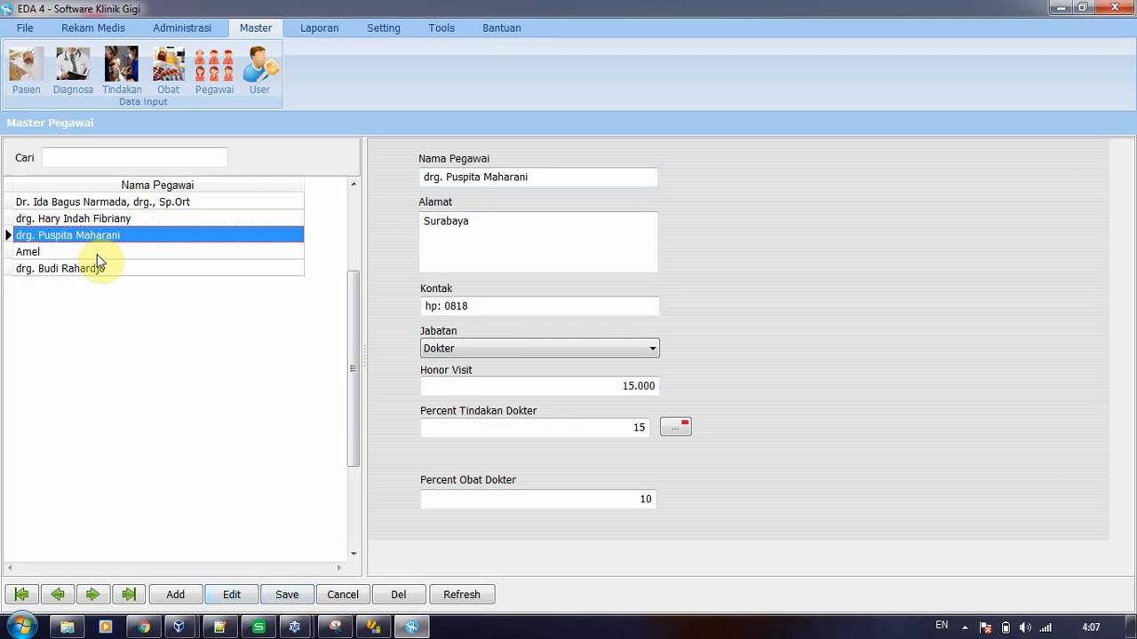
pyautogui.click(84, 269)
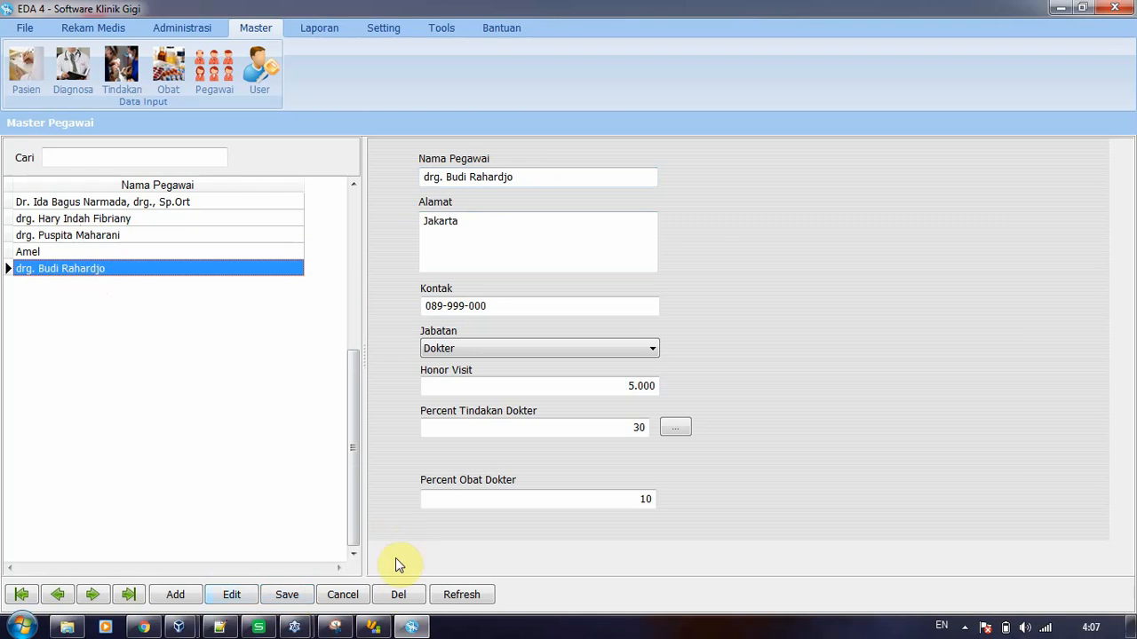
pyautogui.click(399, 595)
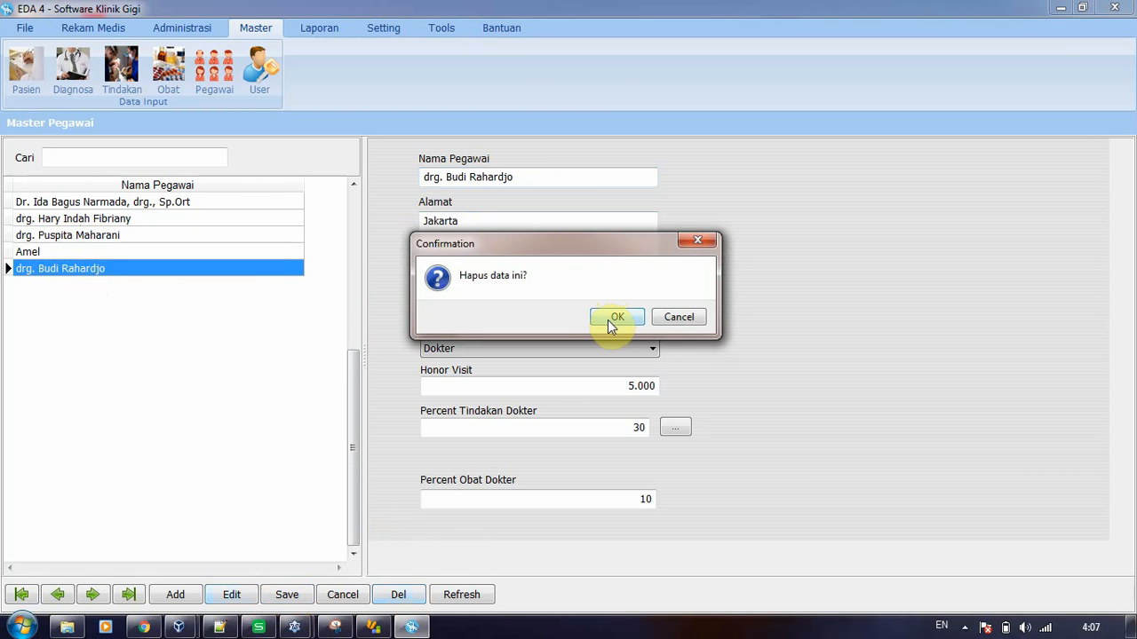
pyautogui.click(606, 318)
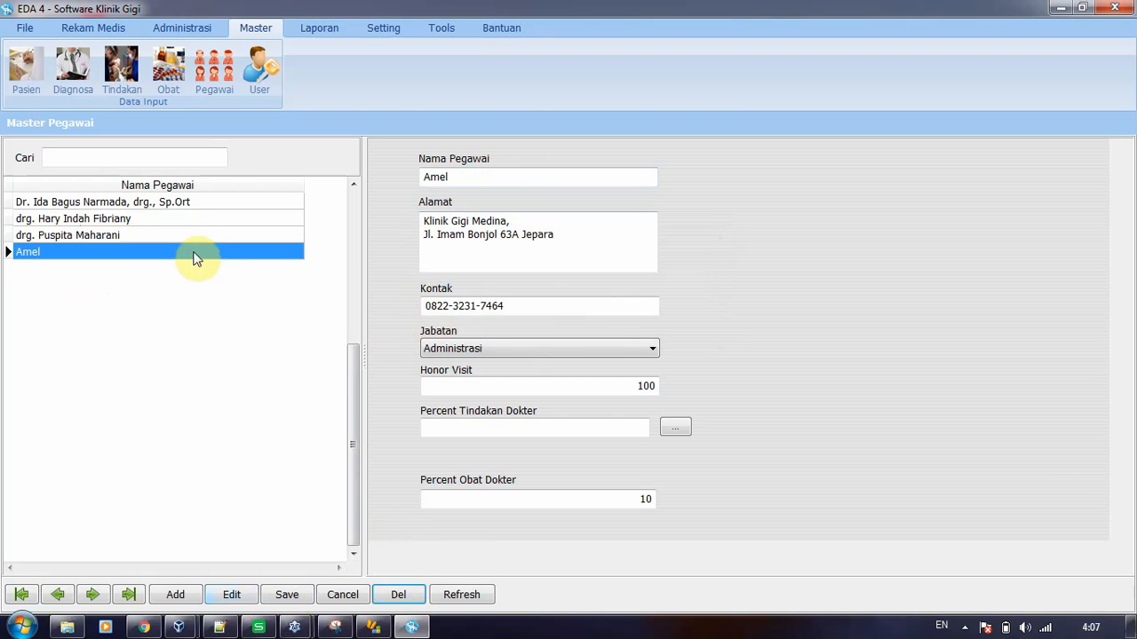